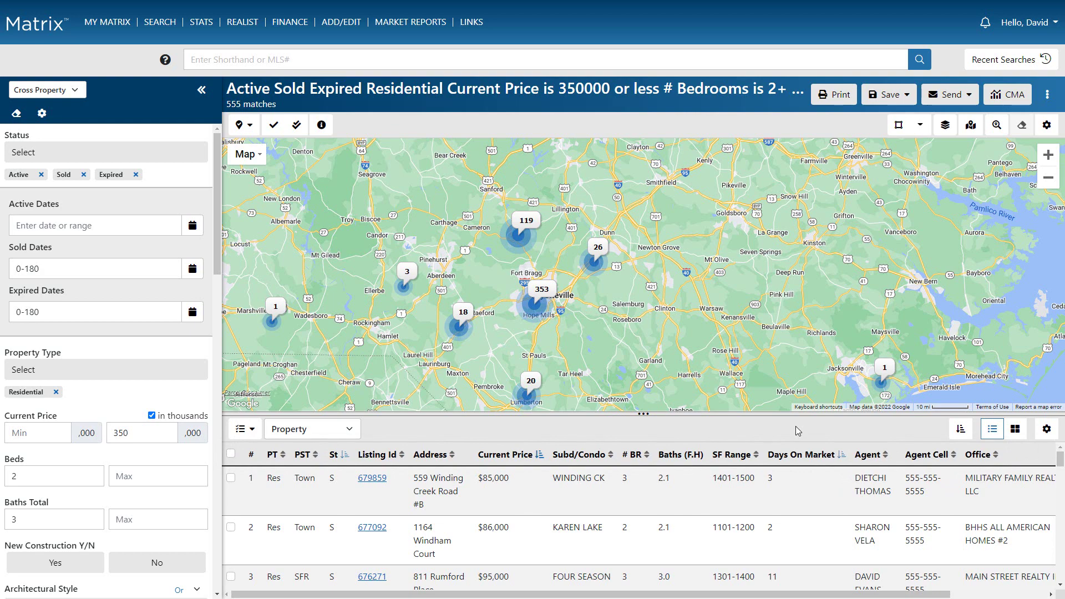
Step: Remove the SF Range, Subdivision/Condo, List Office - Link and List Office Phone columns, then add Heating
left_click(1047, 430)
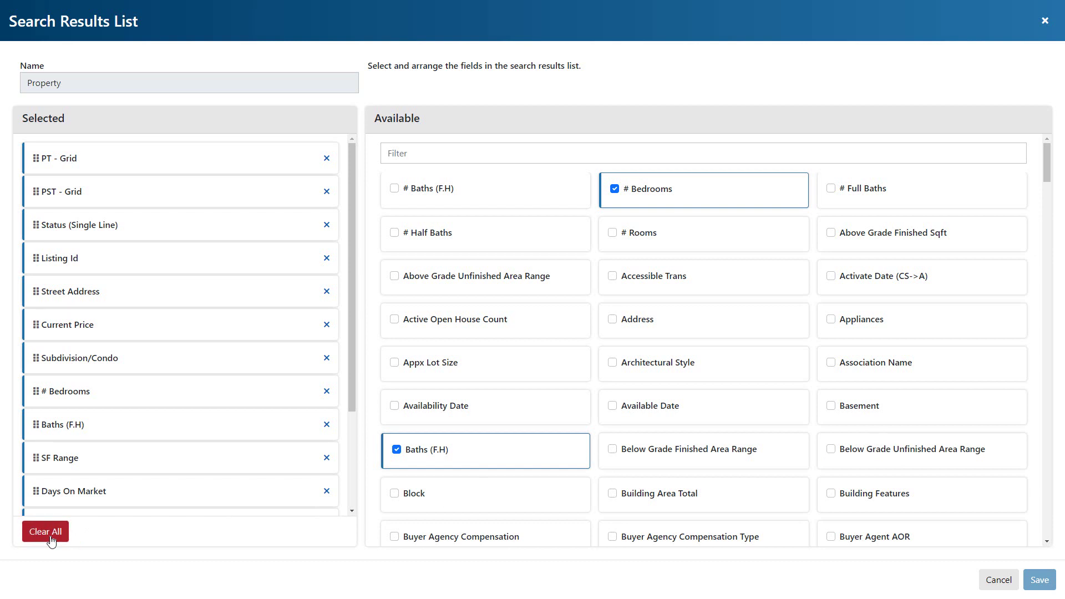
left_click(327, 458)
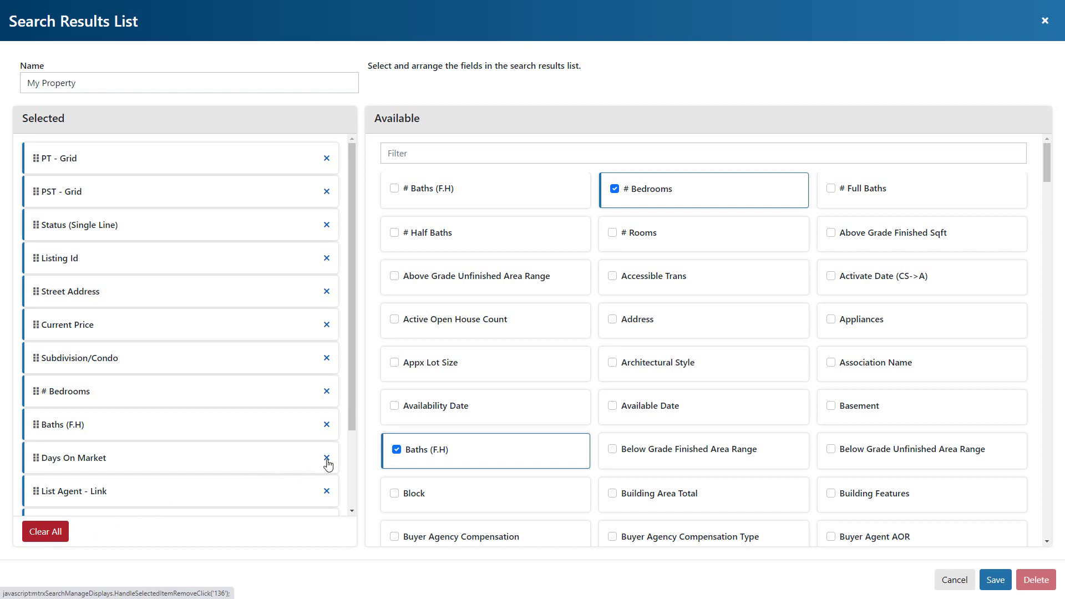
left_click(327, 359)
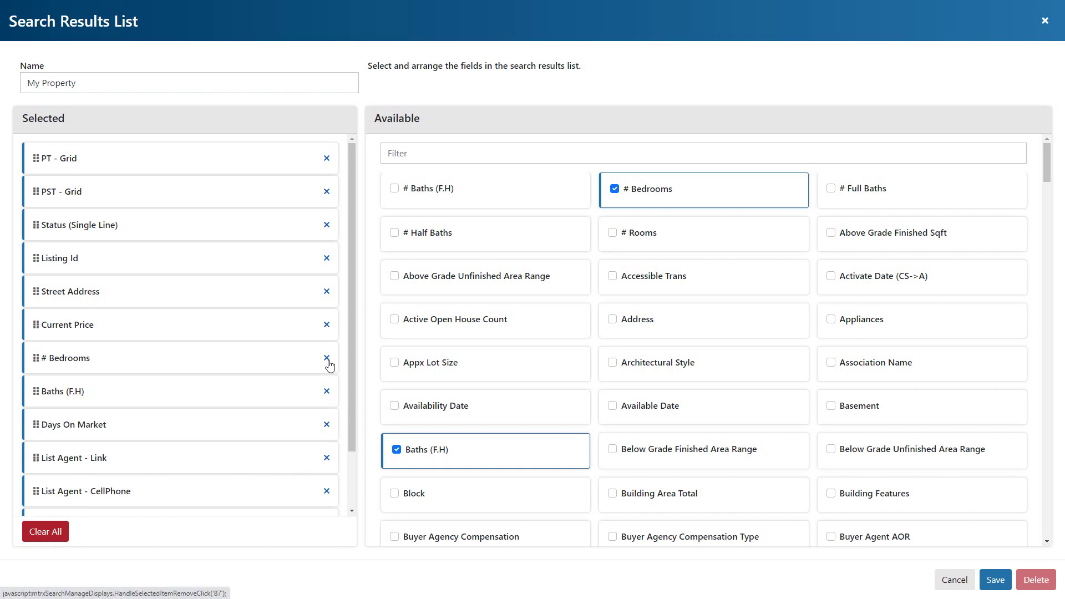
left_click_drag(1043, 175, 1039, 356)
left_click(832, 338)
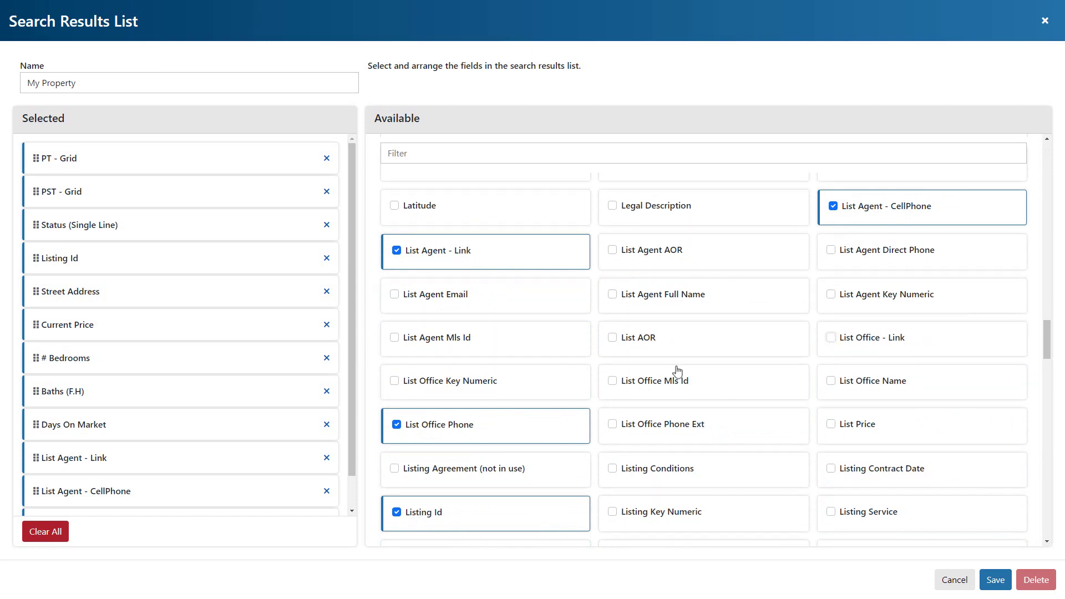
left_click(396, 425)
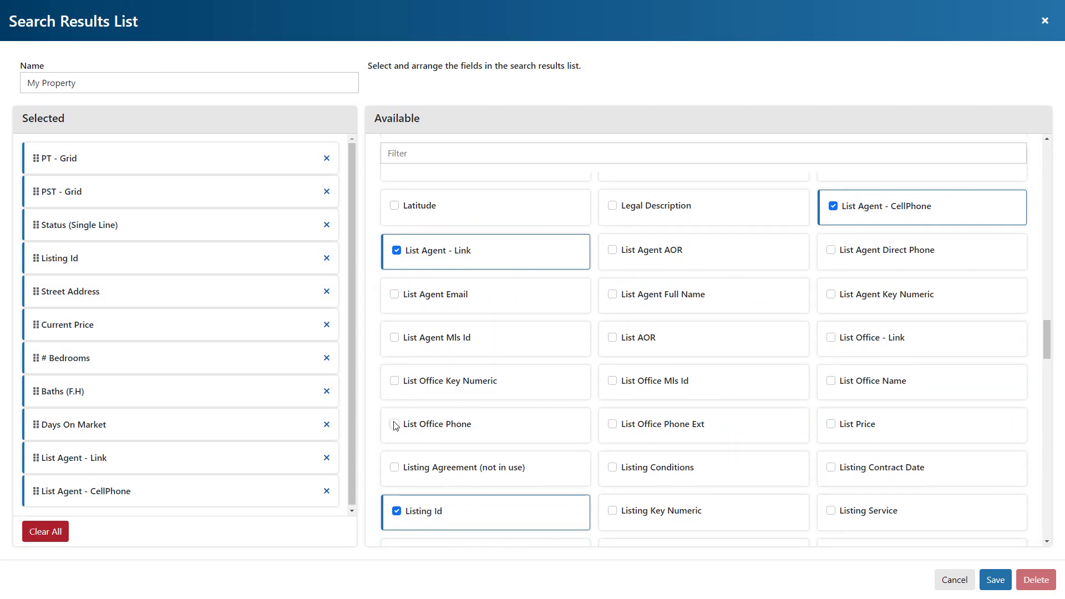
left_click_drag(1048, 345, 1049, 300)
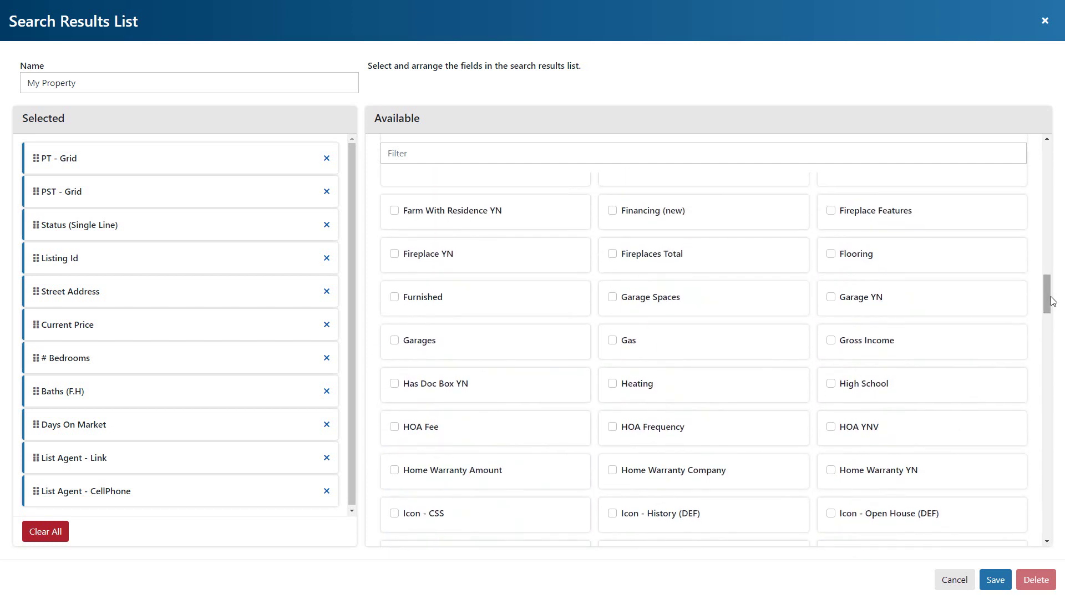
left_click(614, 385)
Step: Filter for 'fire', add Fireplace YN below Street Address, and rename the display 'My Custom Display'
left_click(701, 152)
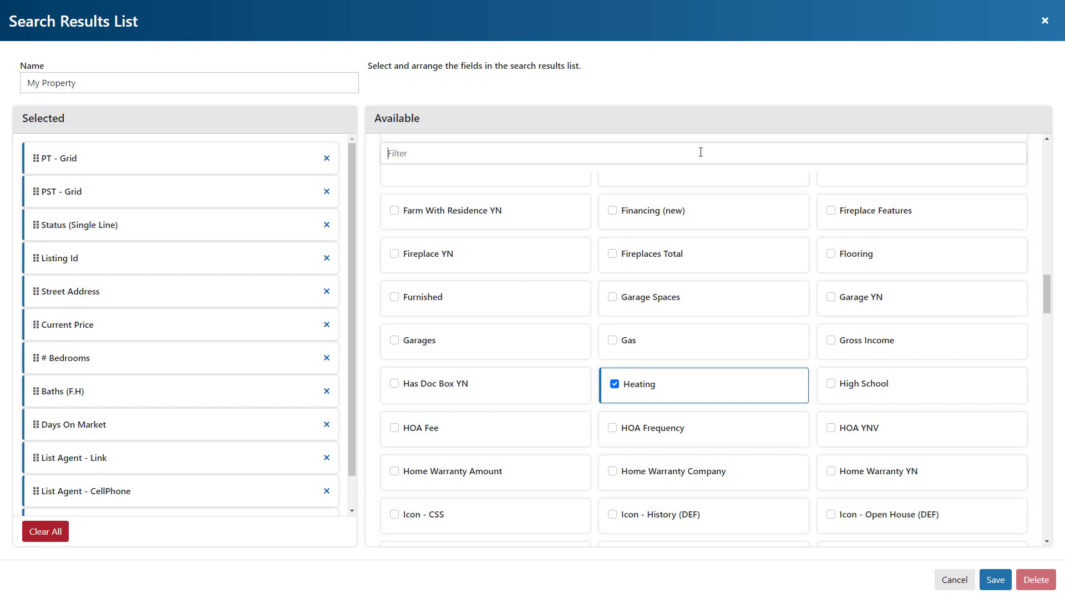
type("fire")
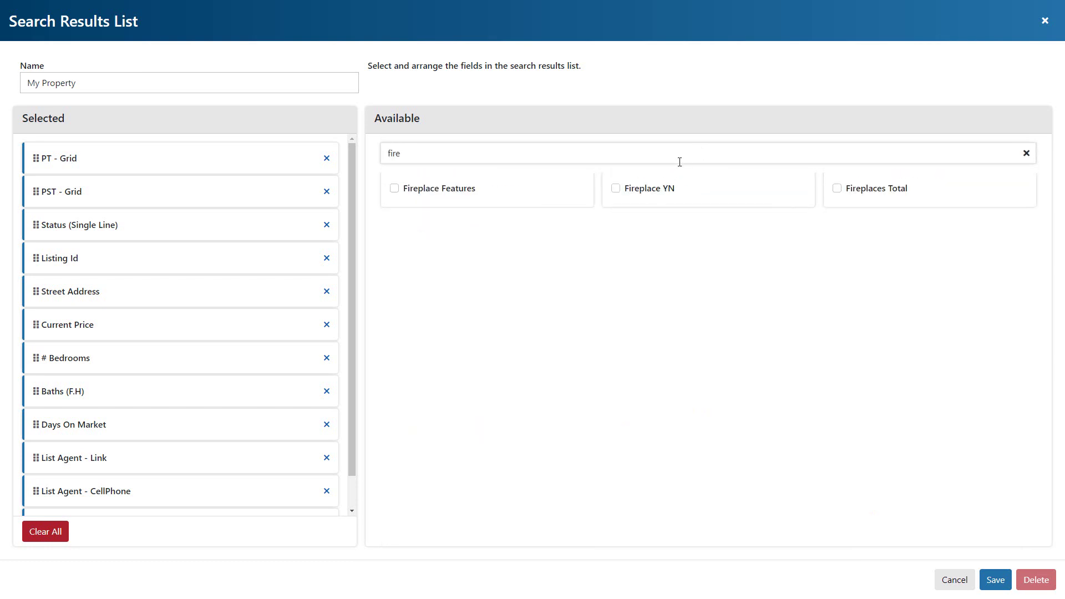
left_click(617, 189)
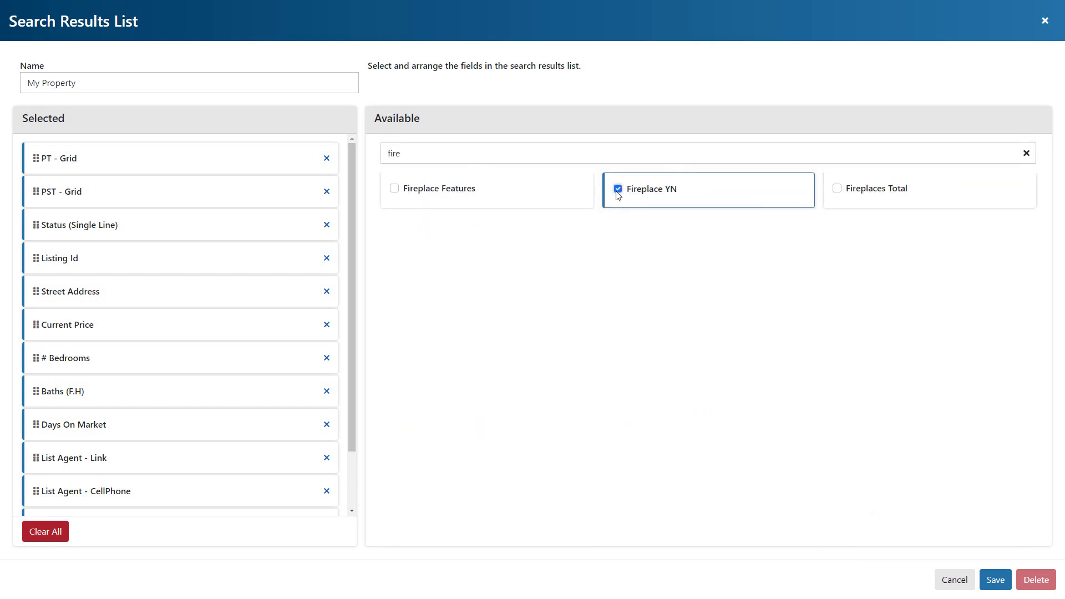
left_click_drag(352, 369, 349, 447)
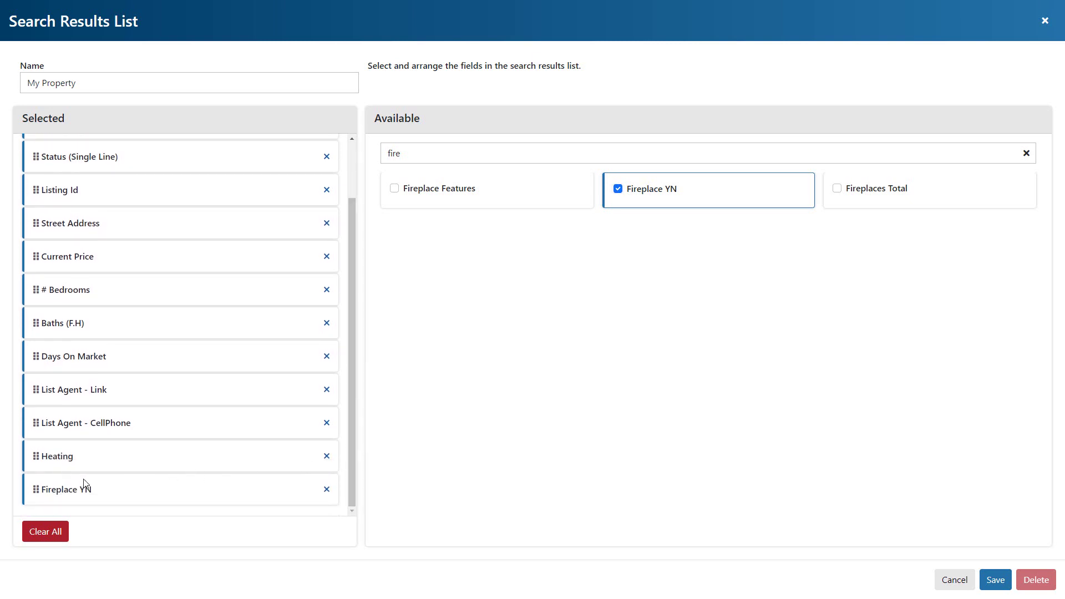
left_click_drag(36, 496, 35, 260)
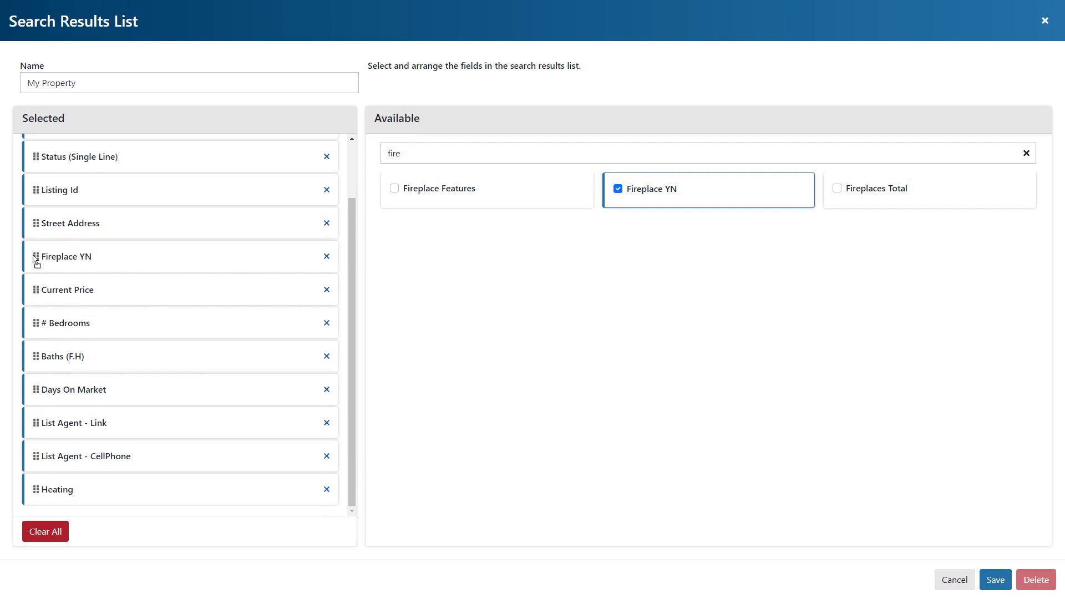
double_click(58, 83)
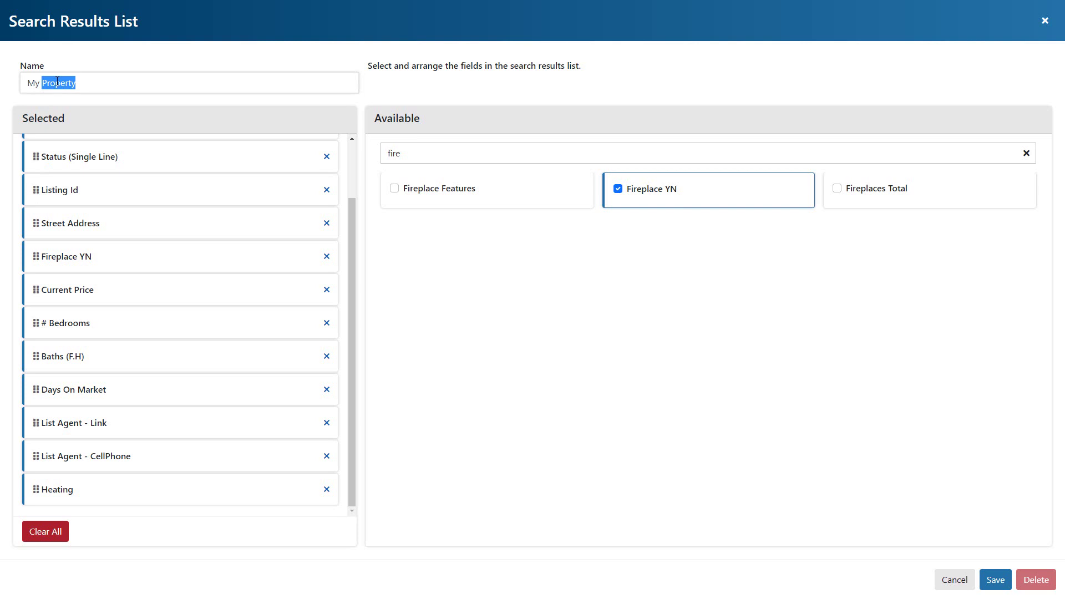
type("Custom Display")
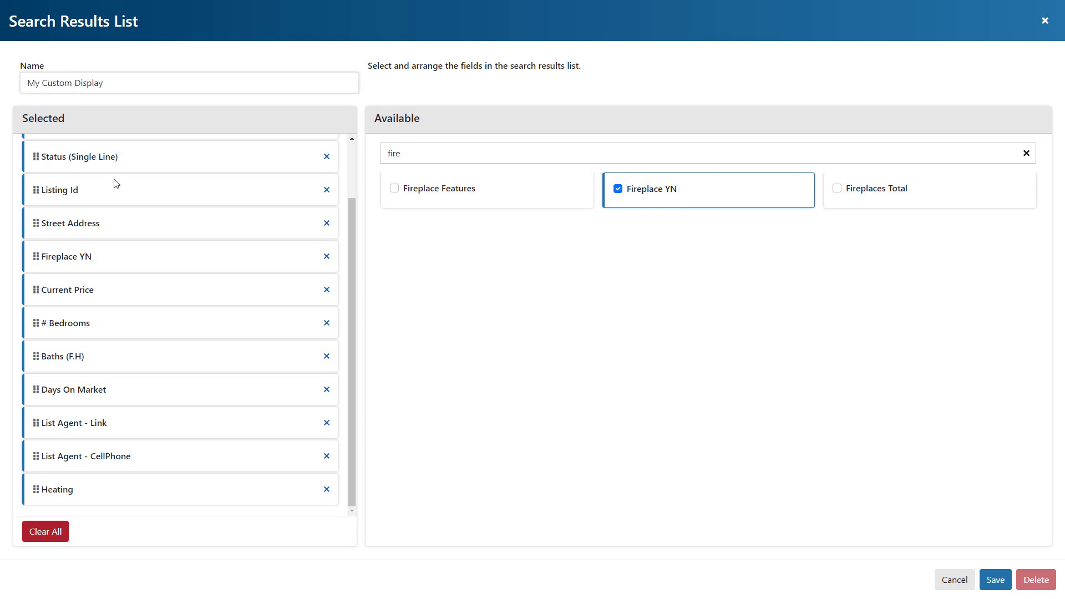
Step: Save My Custom Display, keep it selected in the display list, and cancel the reopened field settings
left_click(997, 587)
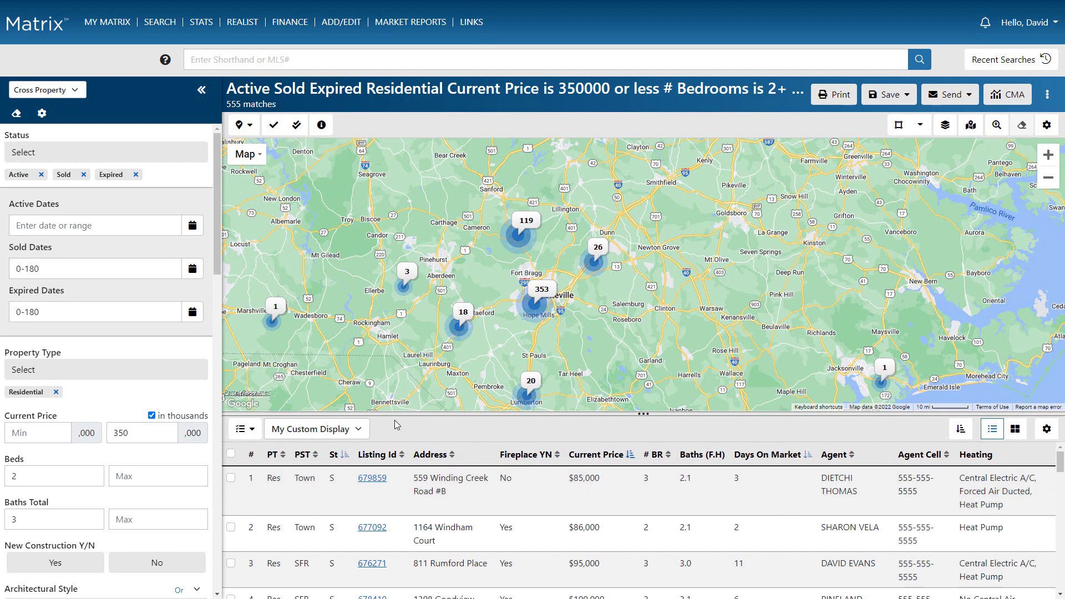
left_click(359, 429)
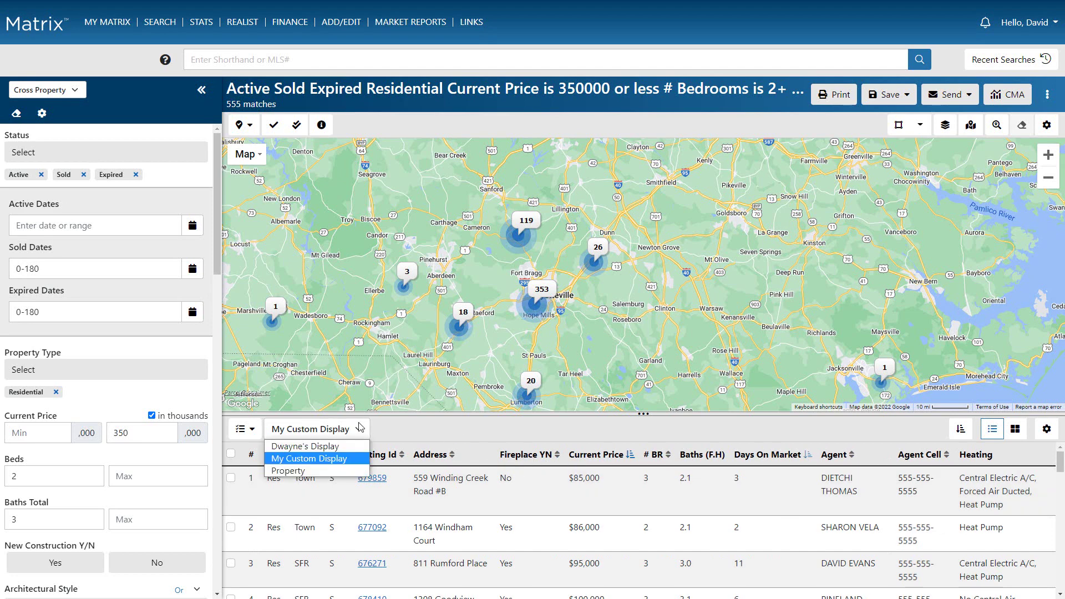
left_click(359, 428)
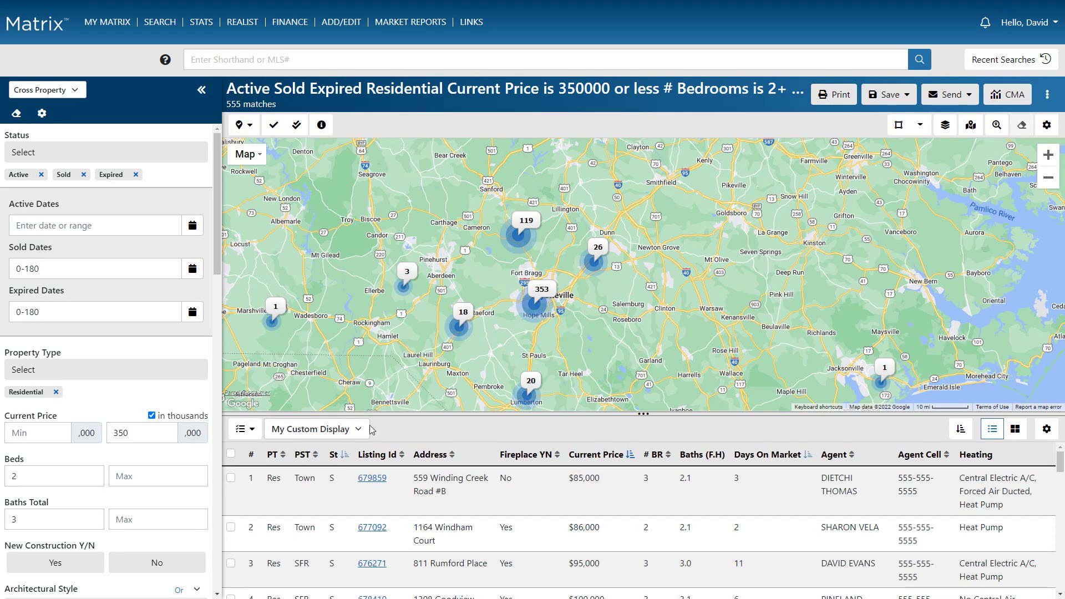
left_click(1049, 430)
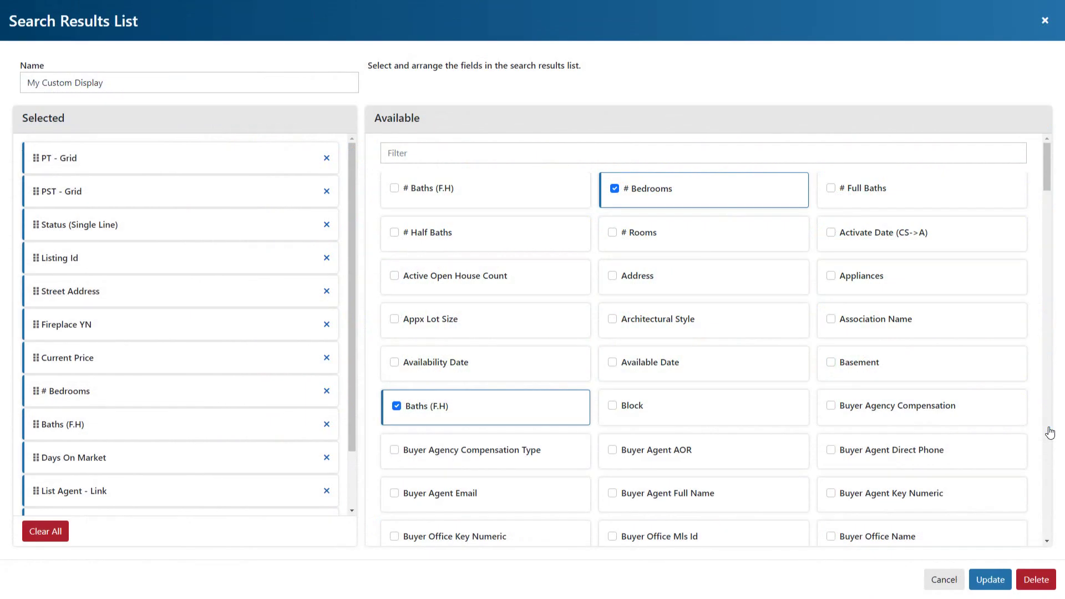
left_click(934, 580)
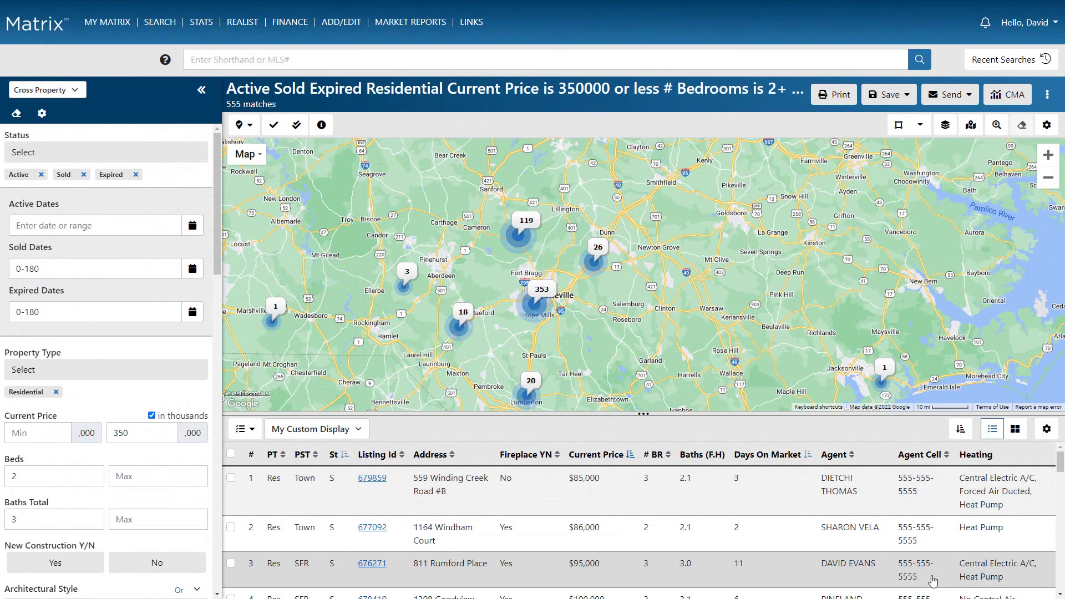
Step: Drop the Days On Market, City and Available Date sorts, then sort by Status, Current Price descending, # Bedrooms
left_click(962, 430)
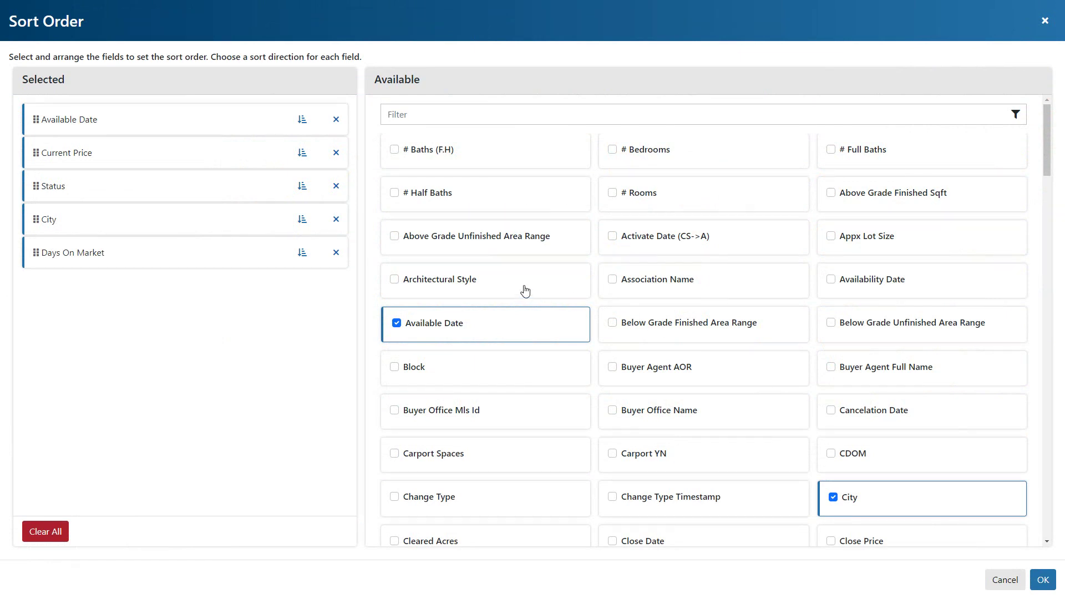
left_click(336, 253)
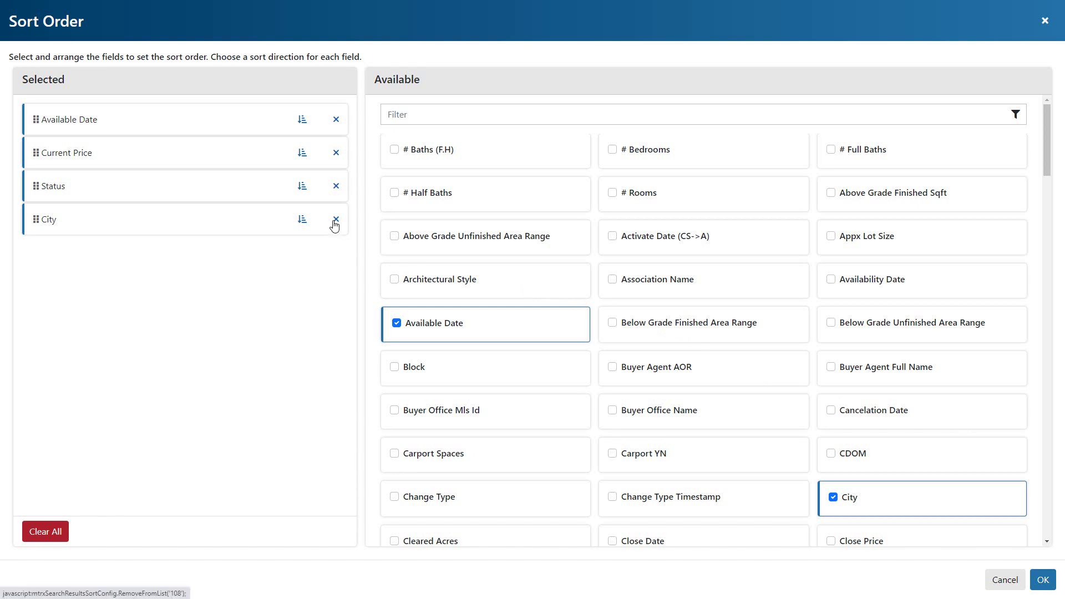
left_click(335, 219)
left_click(336, 119)
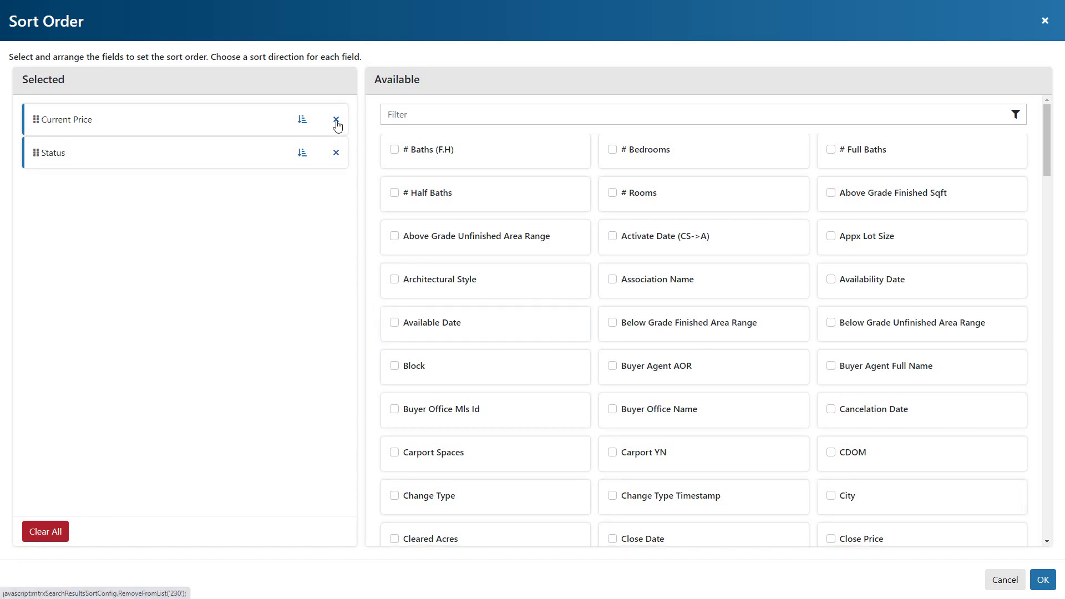
left_click_drag(35, 161, 39, 123)
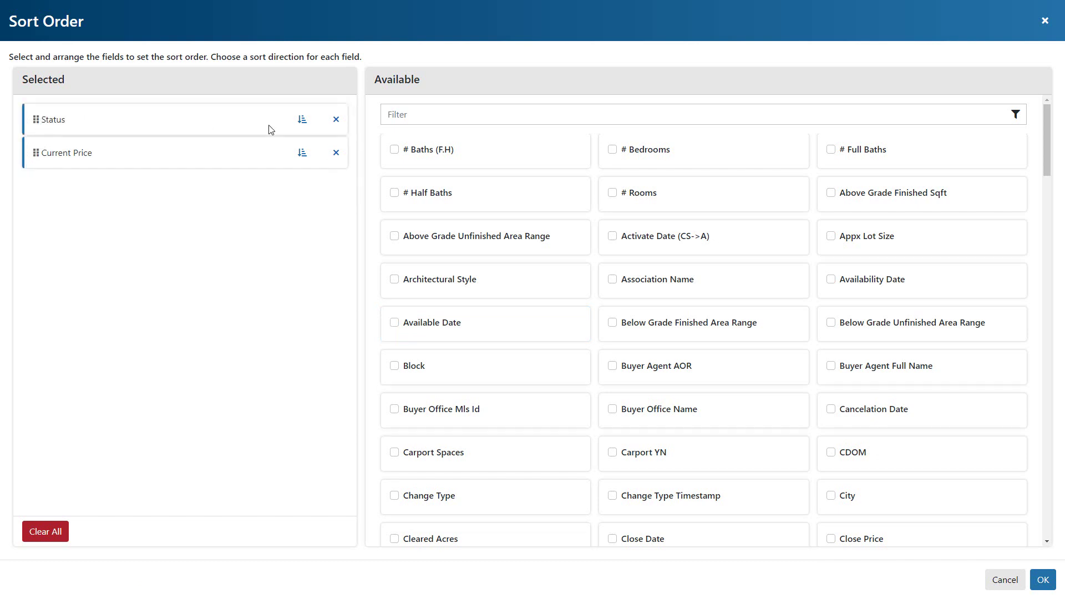
left_click(613, 150)
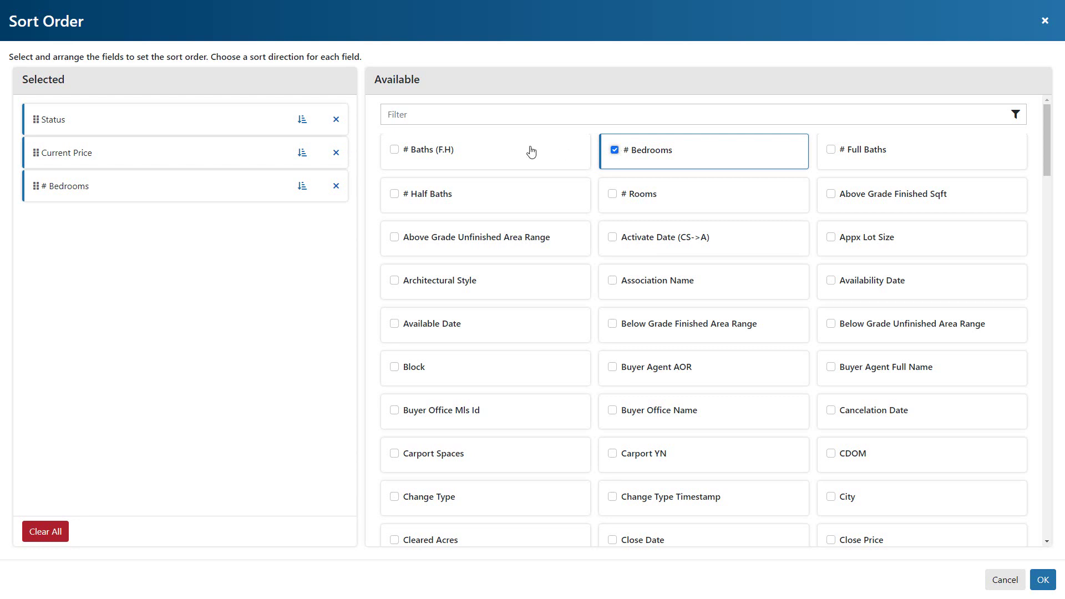
left_click(303, 153)
Step: Apply the new sort order and flip the St column's sort direction
left_click(1042, 583)
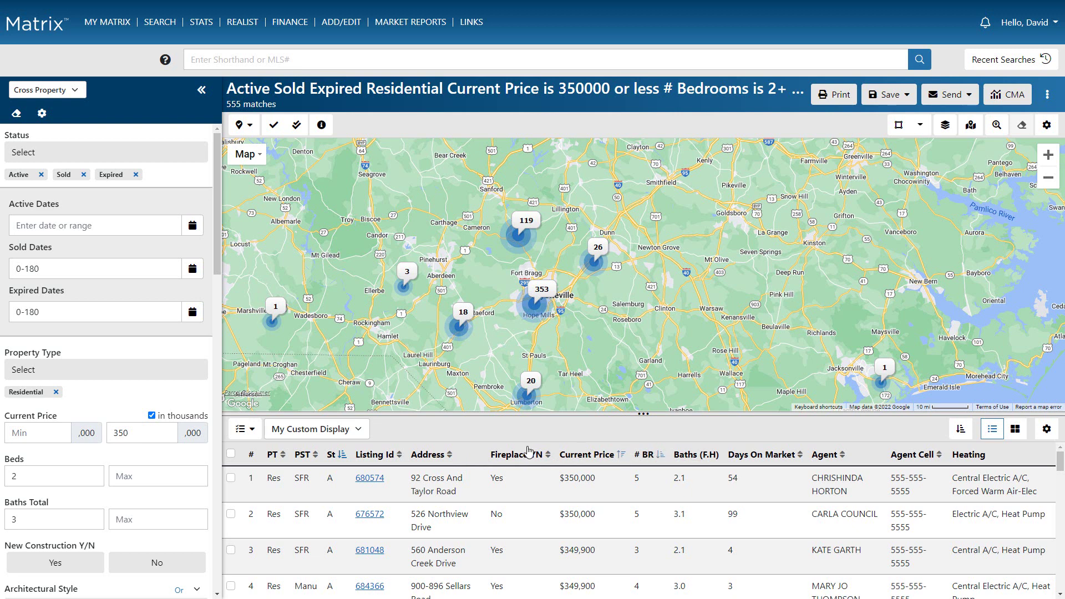
left_click(343, 462)
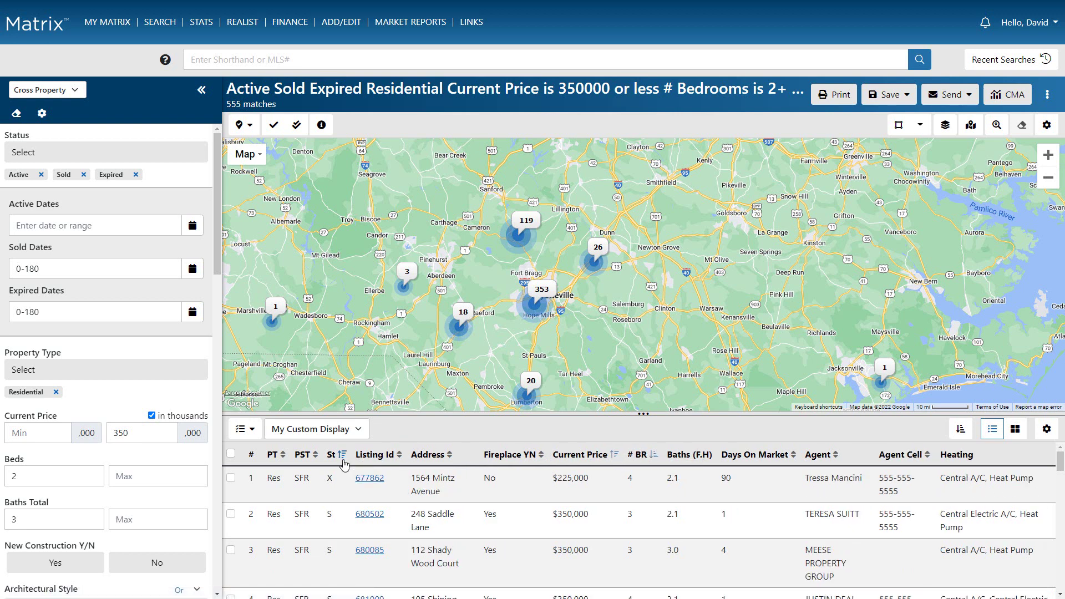
left_click(342, 457)
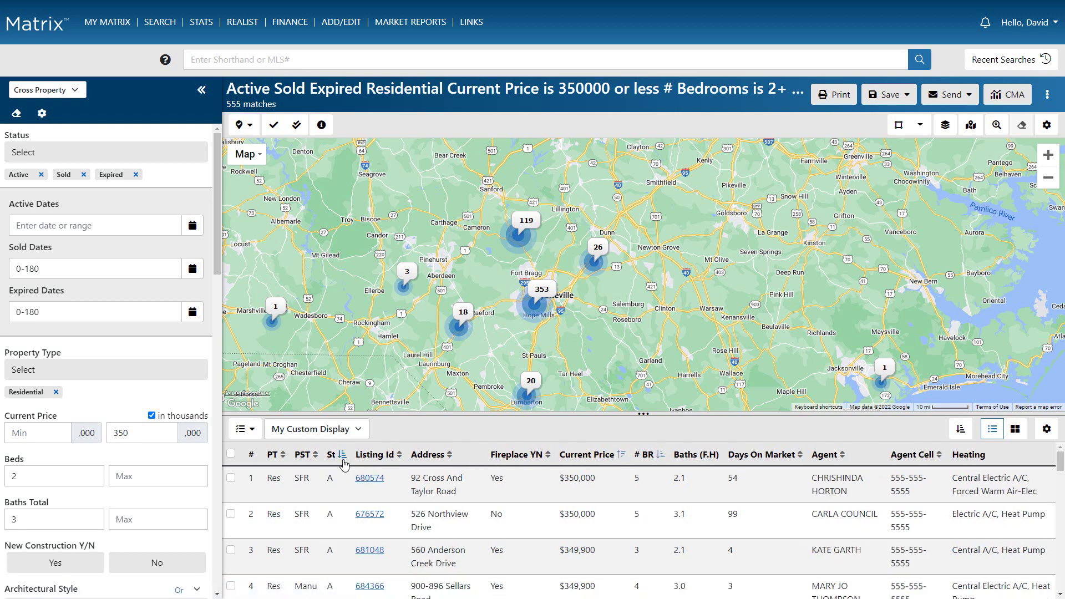
left_click(245, 429)
left_click(255, 456)
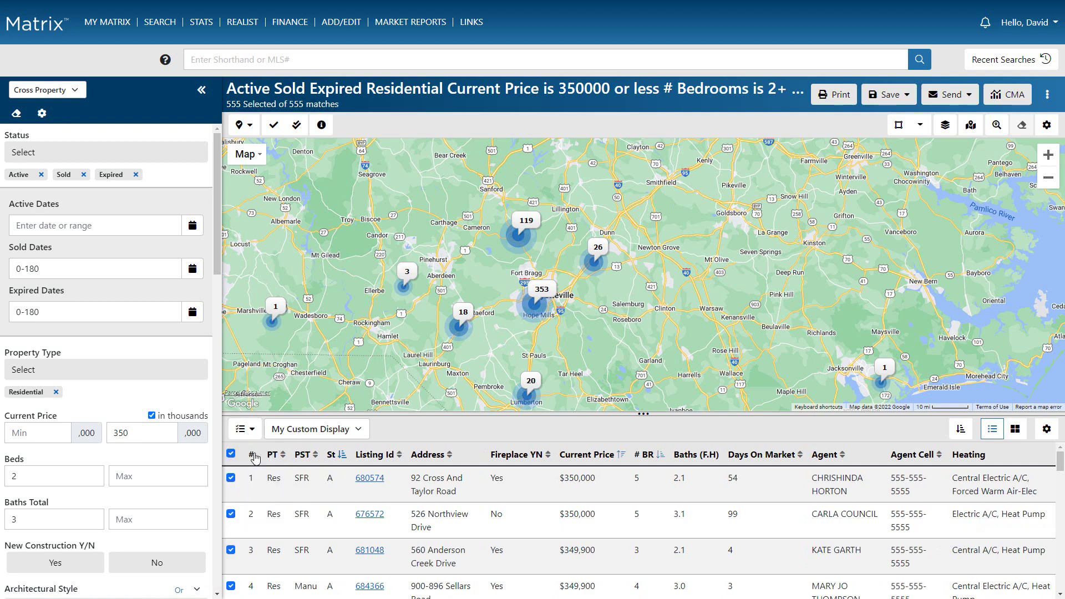
left_click(248, 432)
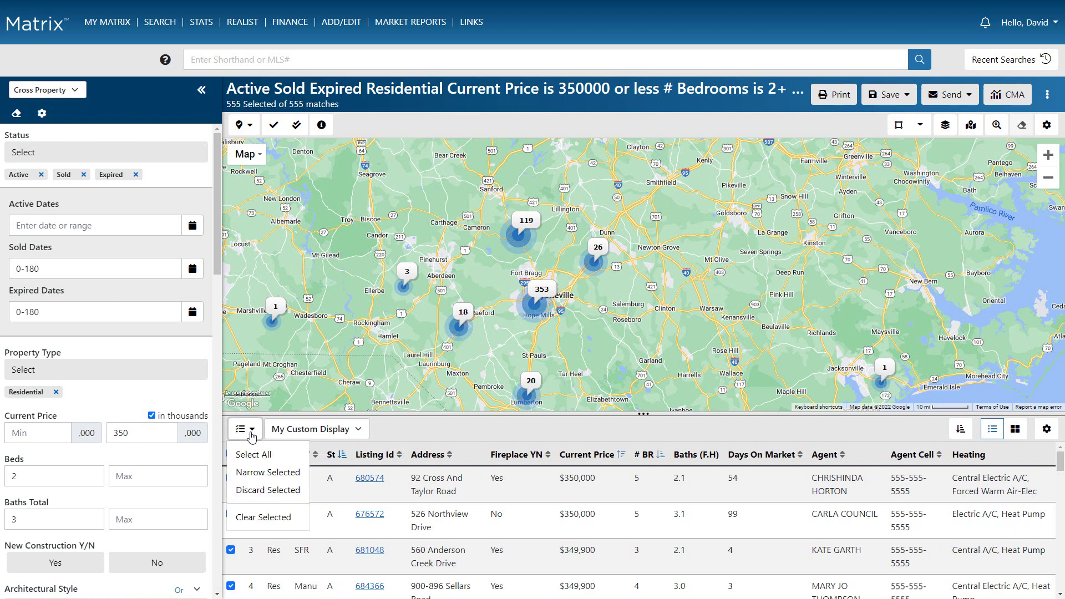
left_click(261, 518)
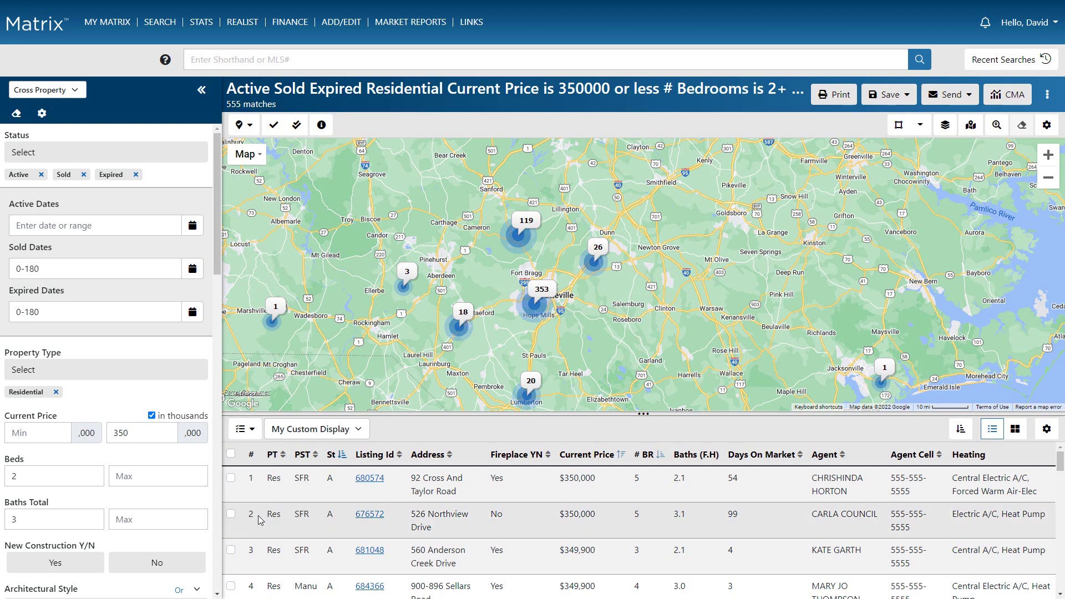
left_click(231, 514)
left_click(231, 479)
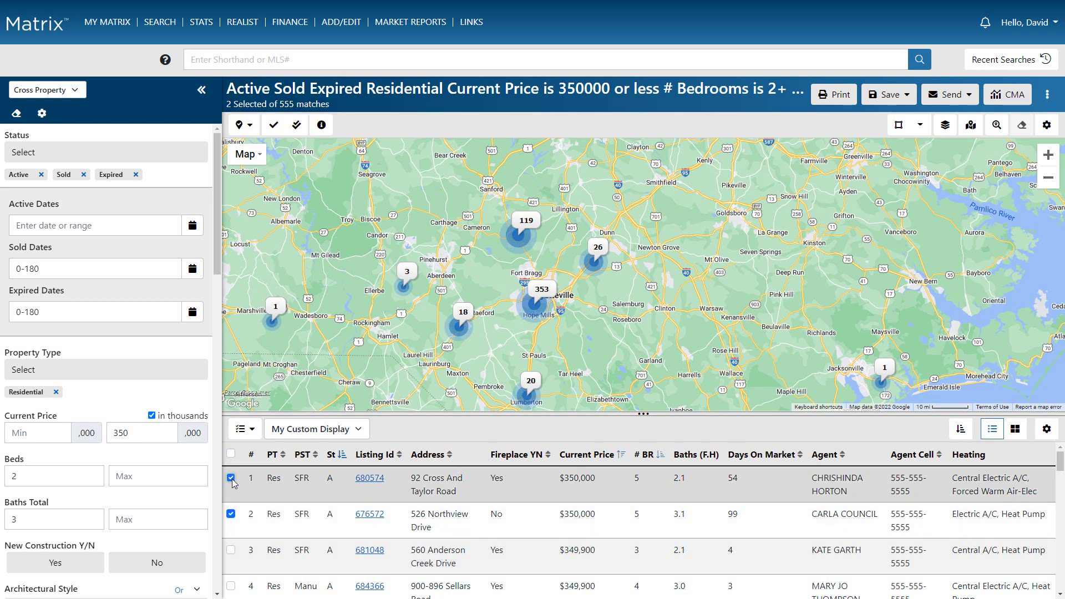
Step: Narrow the results to the two marked listings, then undo the narrow
left_click(246, 430)
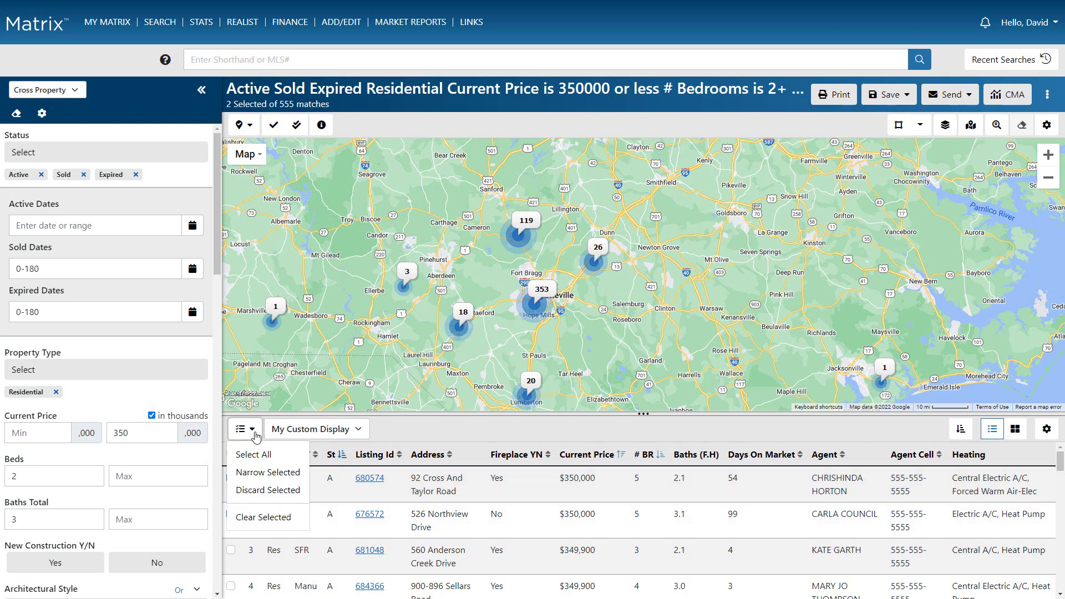
left_click(265, 472)
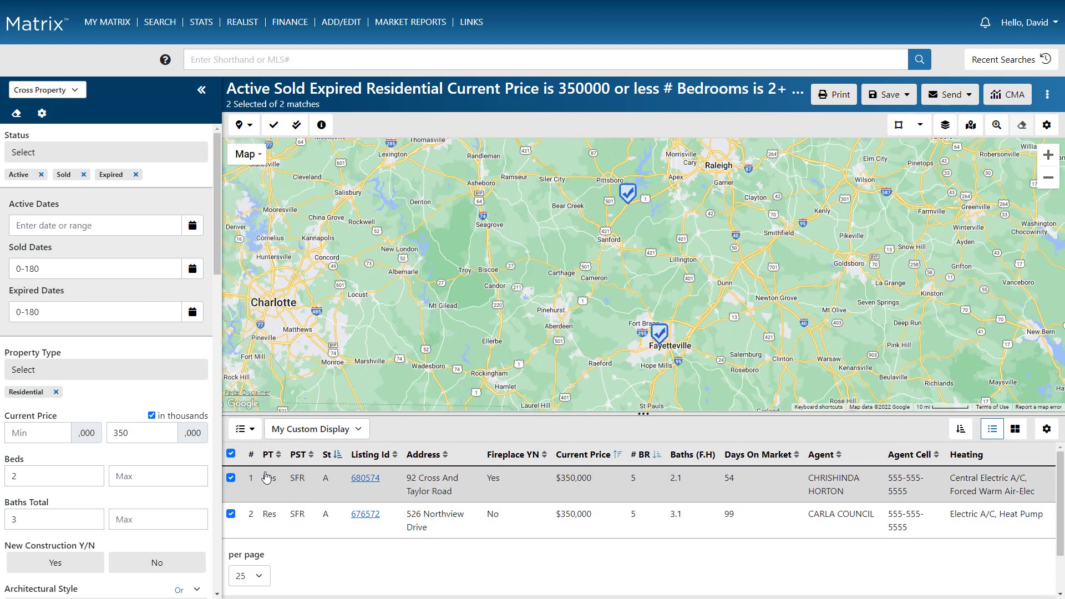
left_click(244, 429)
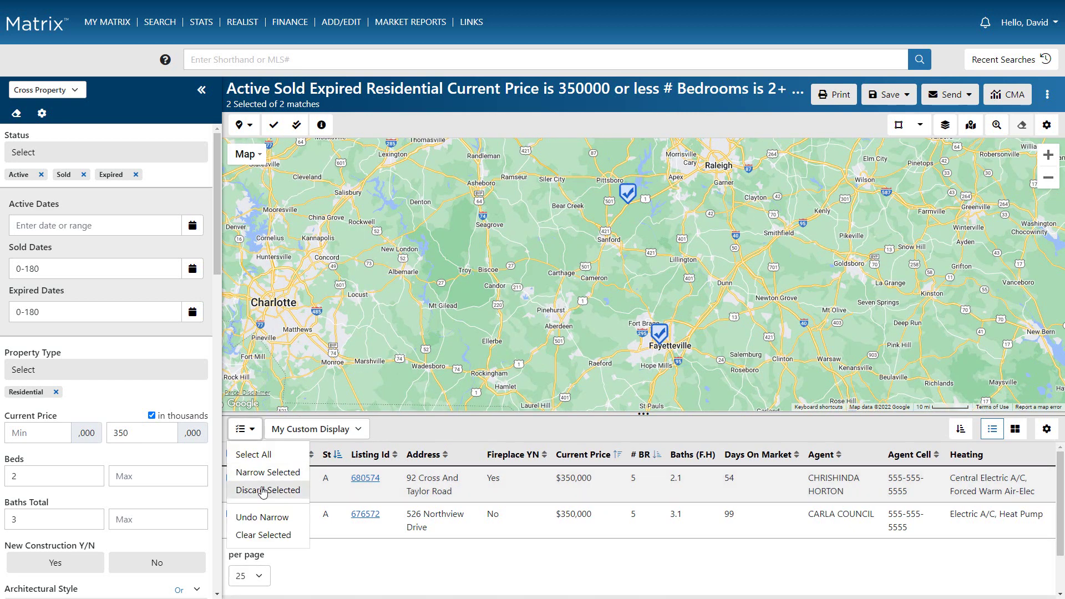
left_click(266, 515)
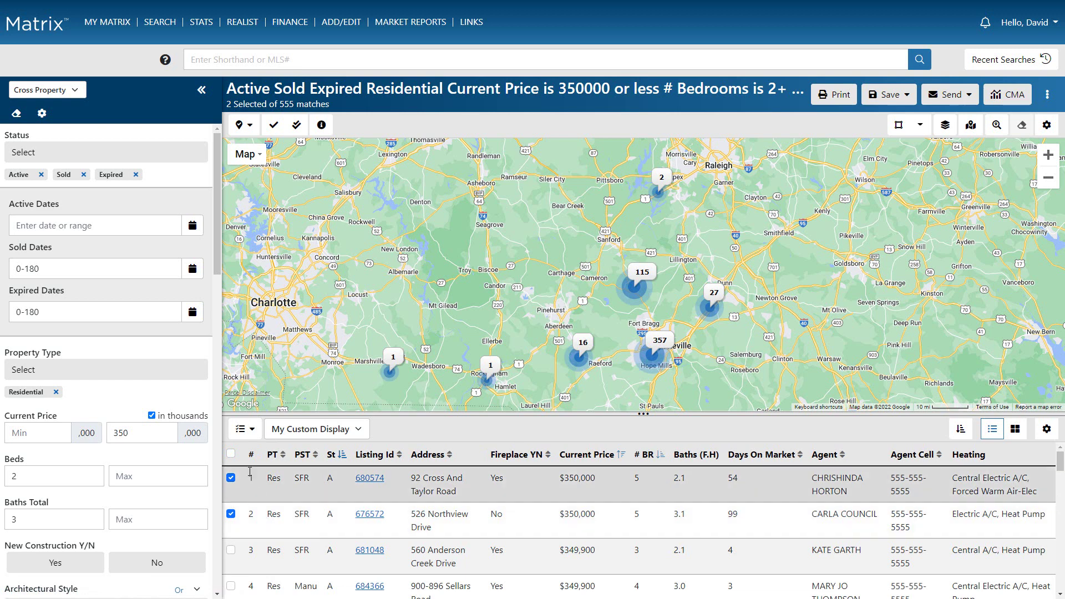
Step: Discard the two marked listings, then undo the discard to restore all 555 matches
left_click(242, 430)
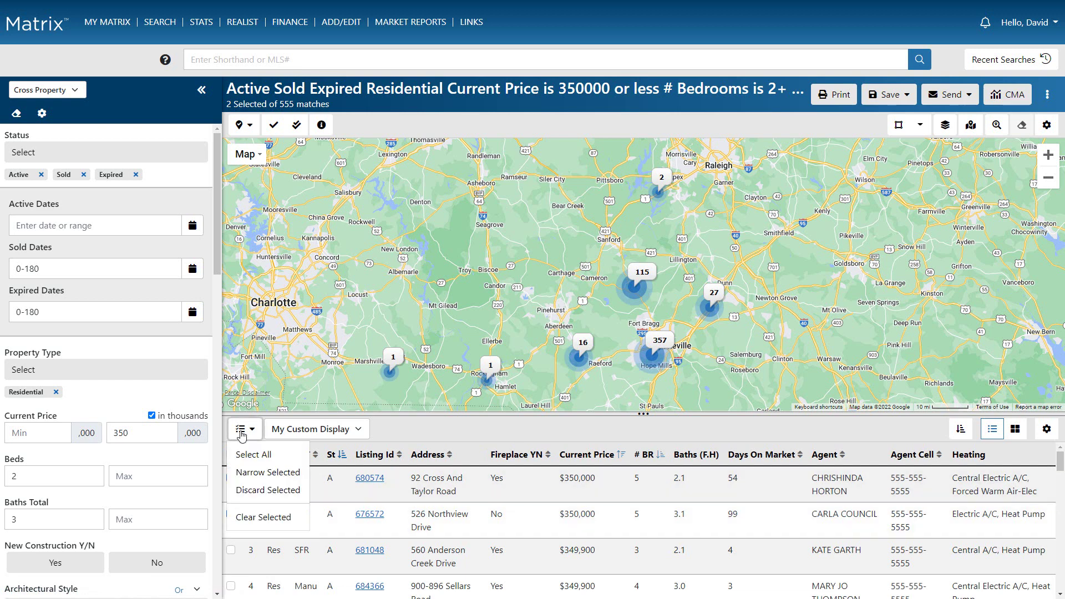
left_click(254, 490)
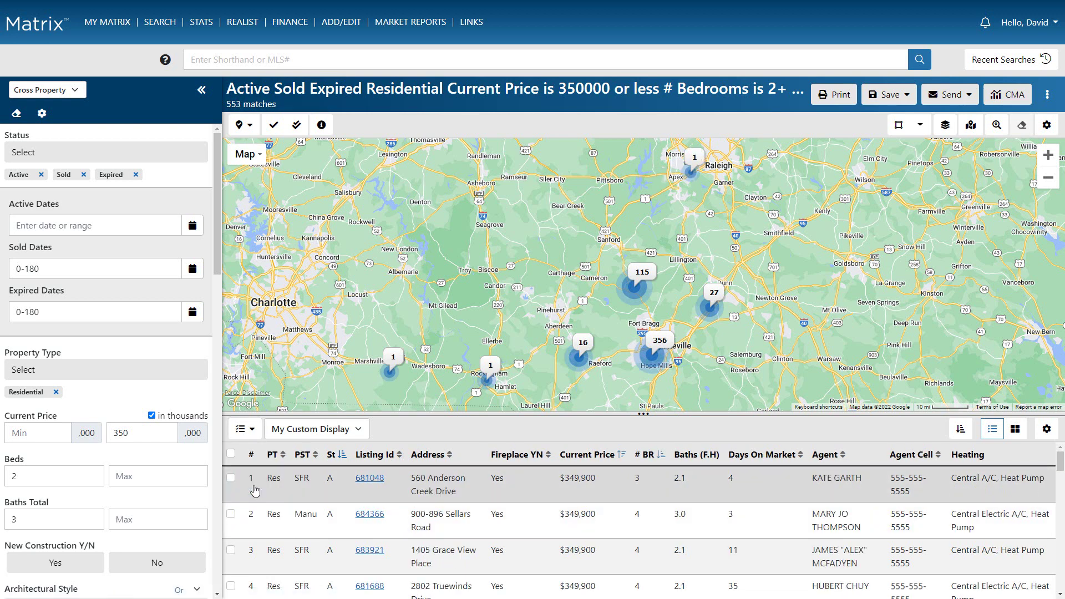
left_click(242, 430)
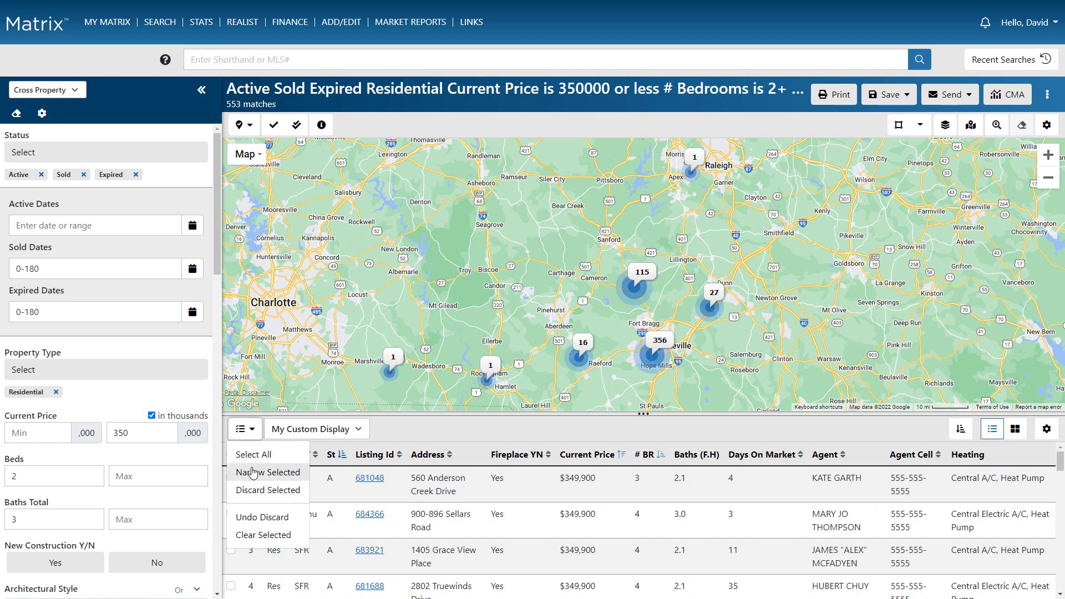
left_click(265, 517)
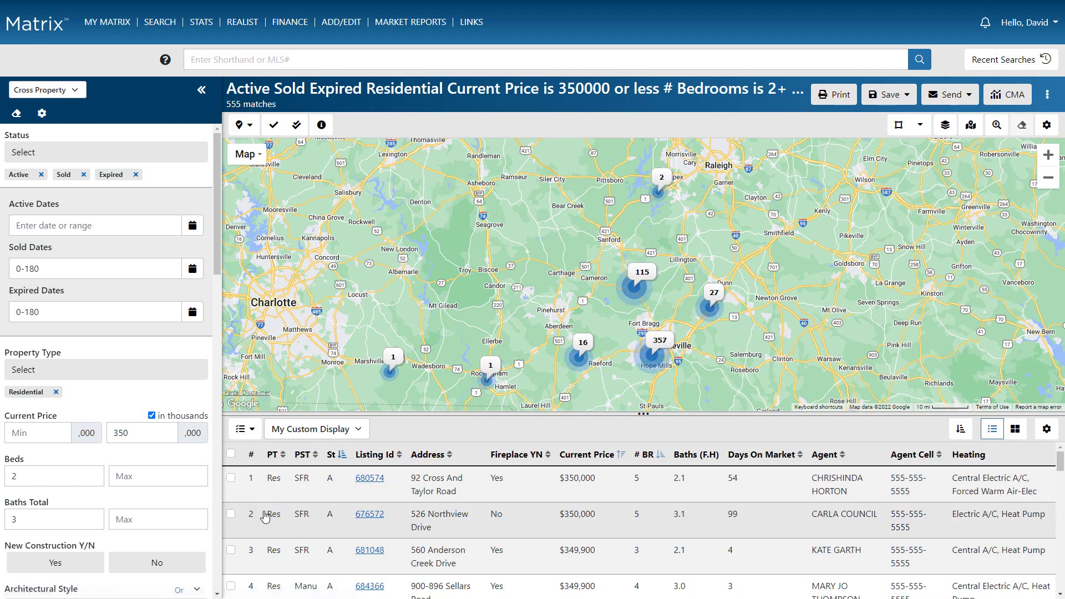
left_click(202, 90)
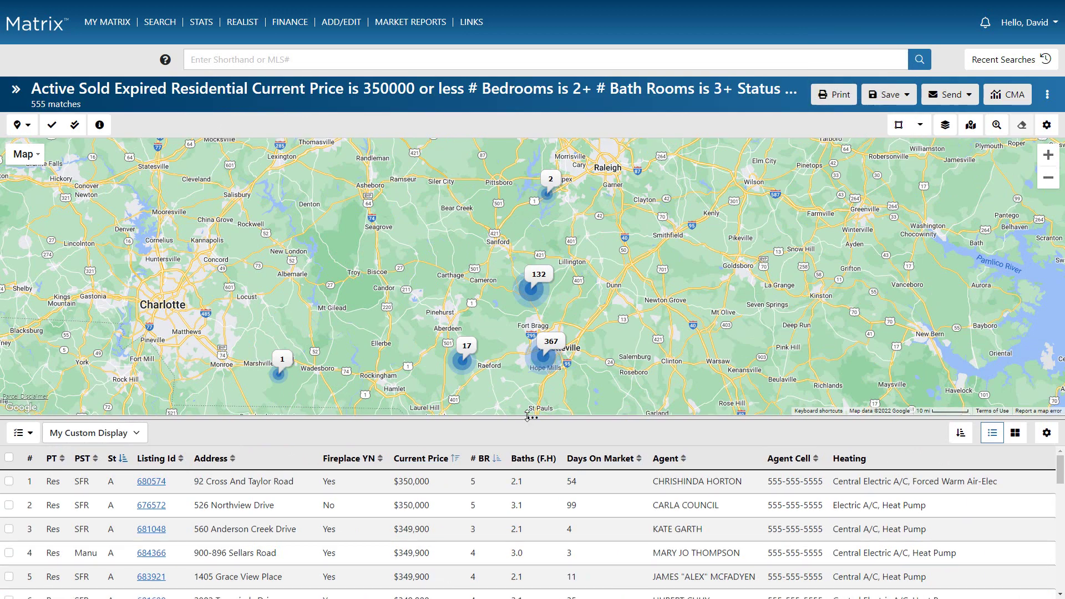
left_click_drag(527, 416, 564, 113)
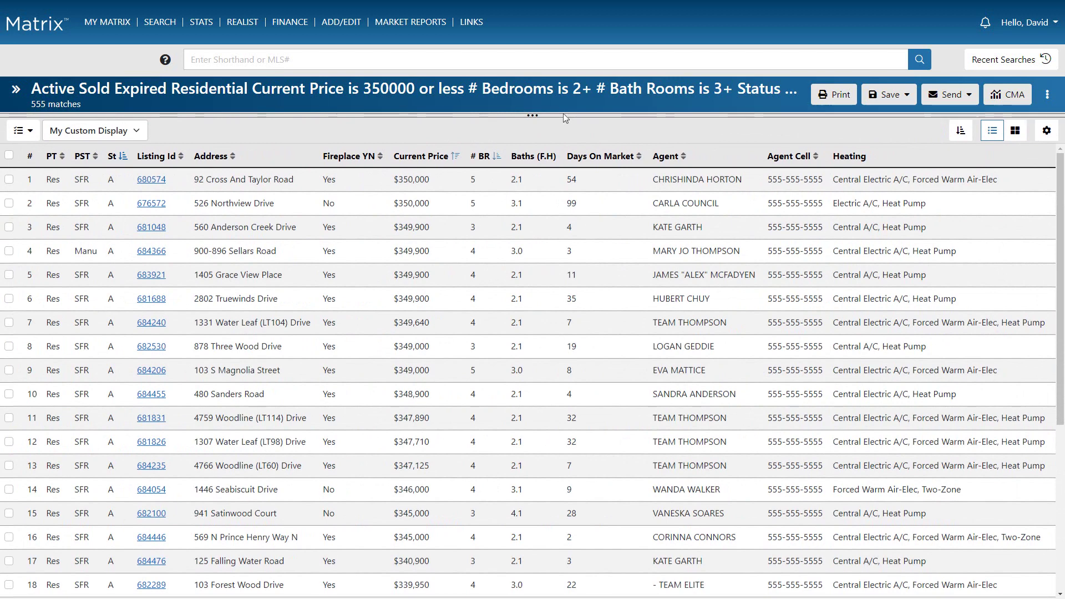
left_click(544, 559)
scroll(733, 487, "down", 5)
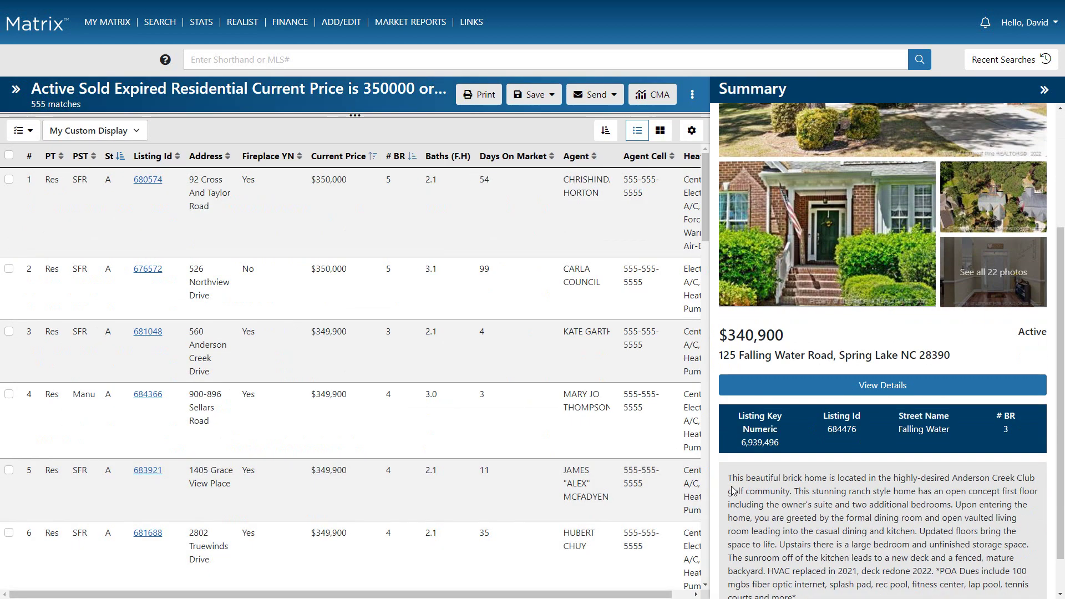
scroll(732, 487, "up", 3)
scroll(733, 487, "up", 2)
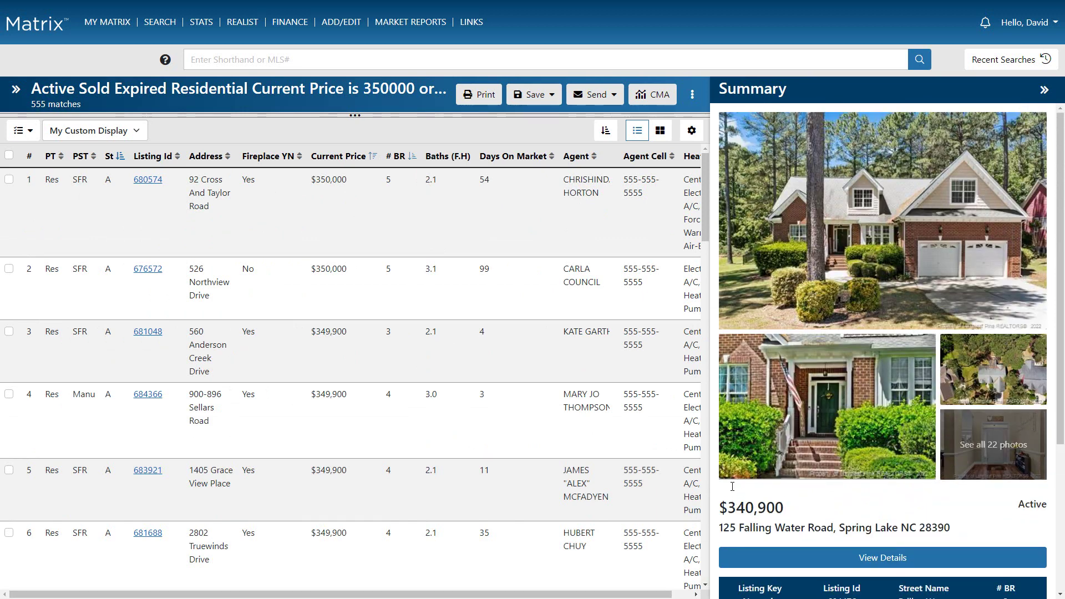
Step: Switch to photo cards and view the main photo and all 22 photos of 560 Anderson Creek Drive
left_click(659, 133)
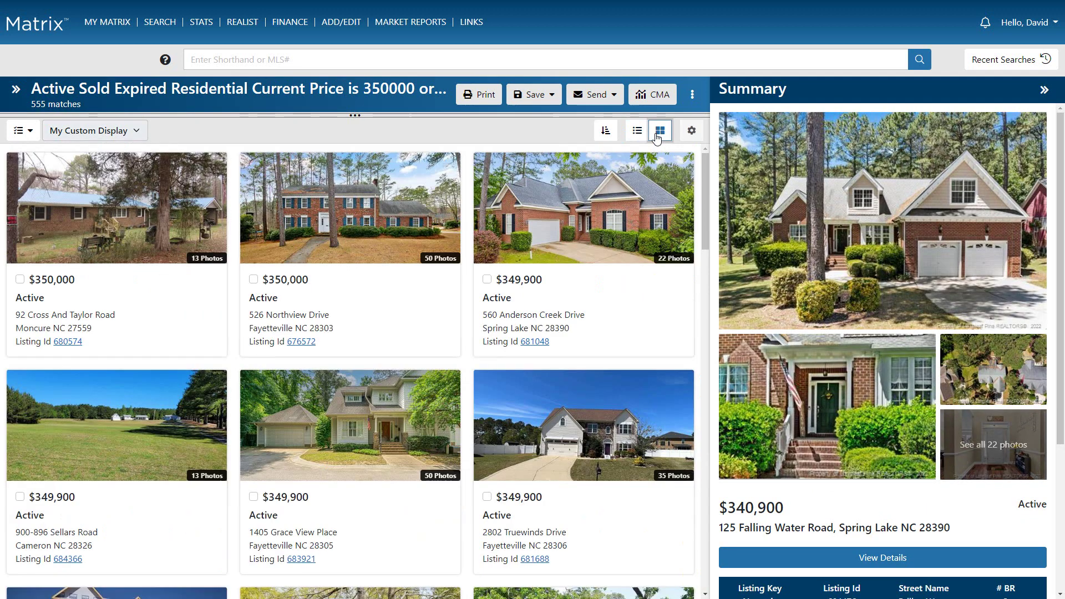
left_click(651, 199)
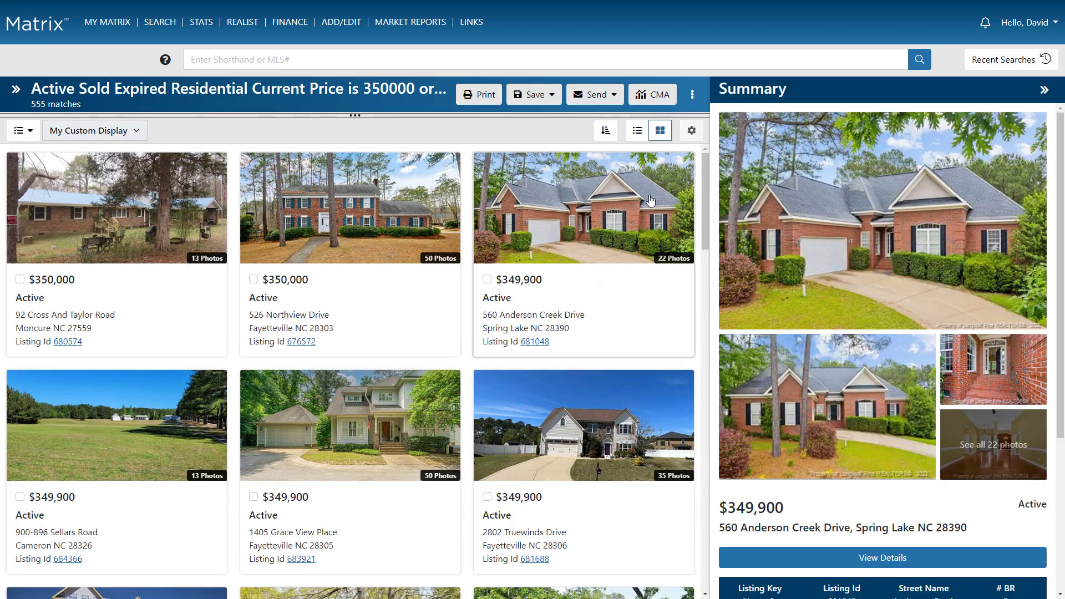
left_click(822, 218)
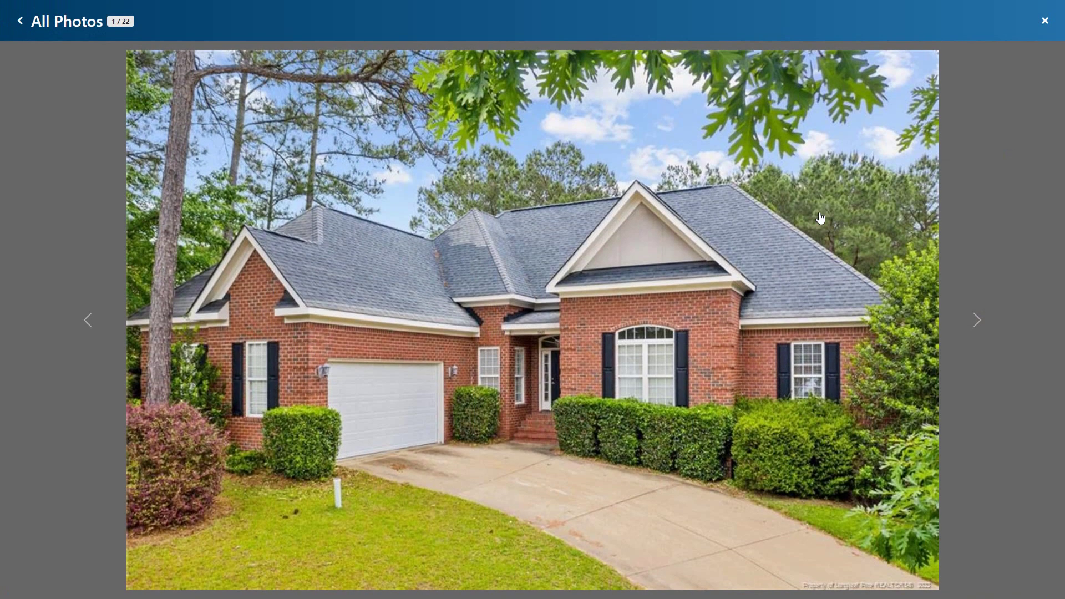
left_click(1046, 20)
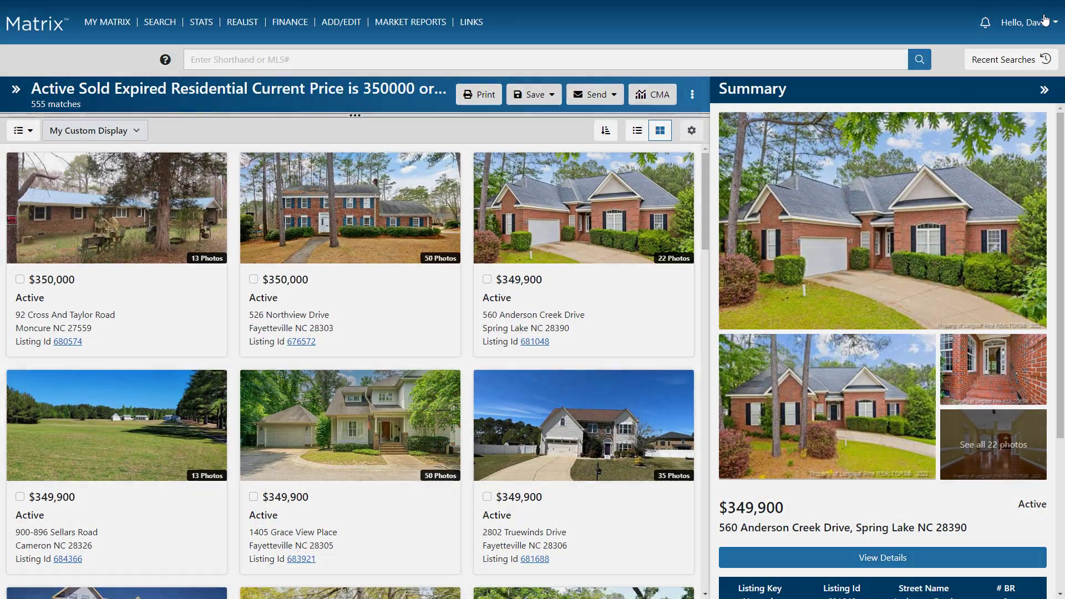
left_click(1002, 431)
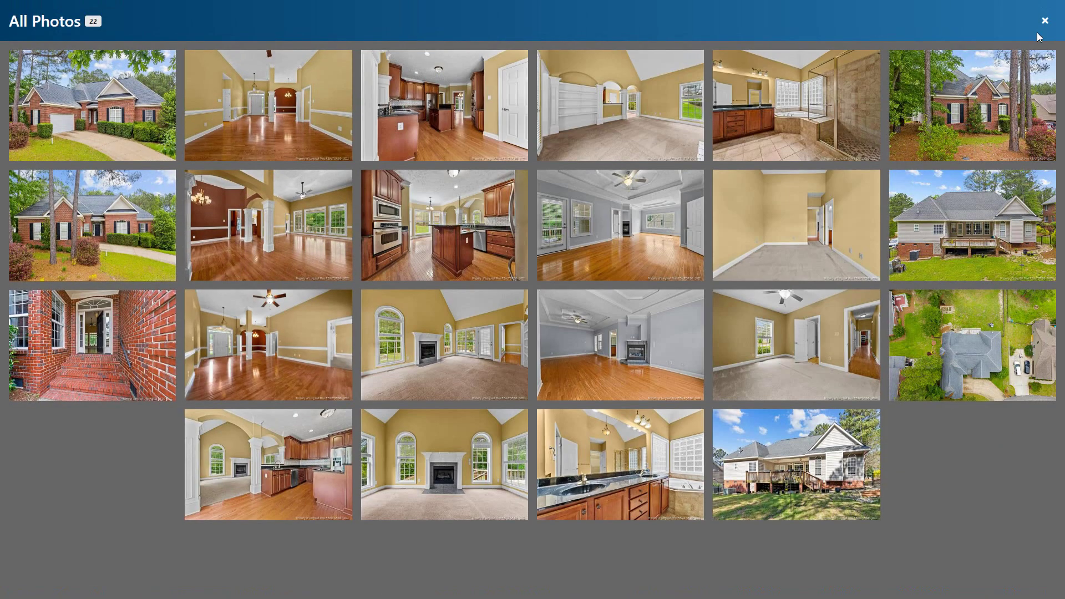
left_click(1044, 22)
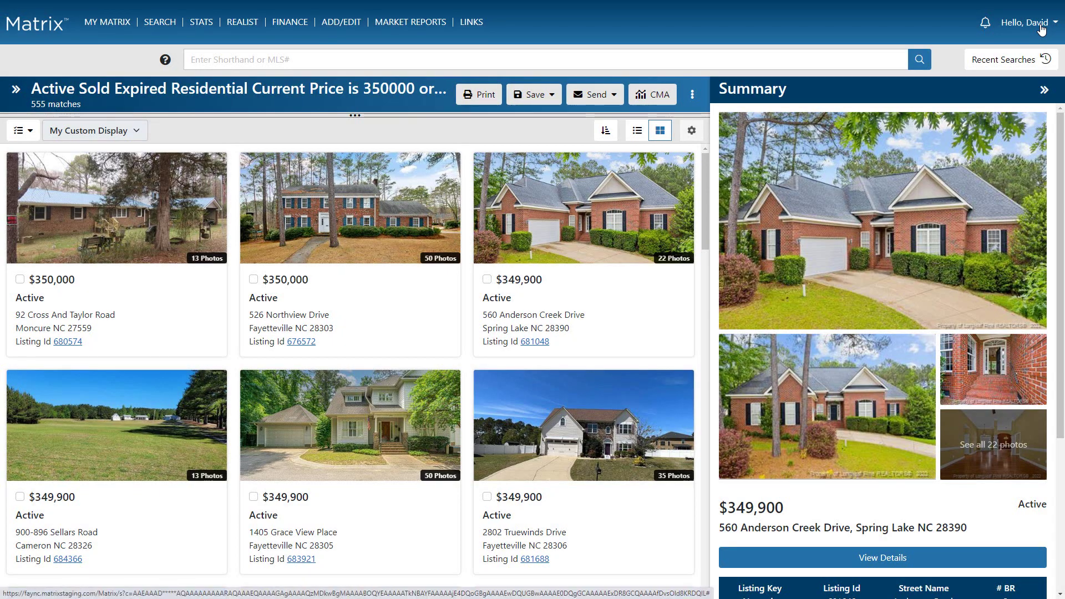
Step: Close the Summary panel and show the 555 results as a list table again
left_click(1045, 90)
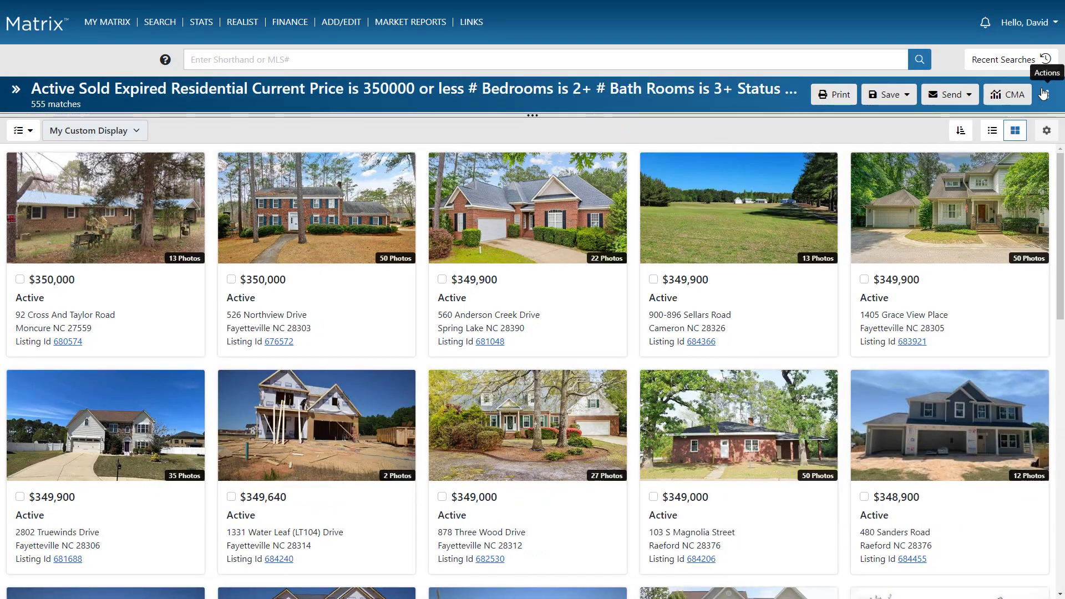
left_click(993, 131)
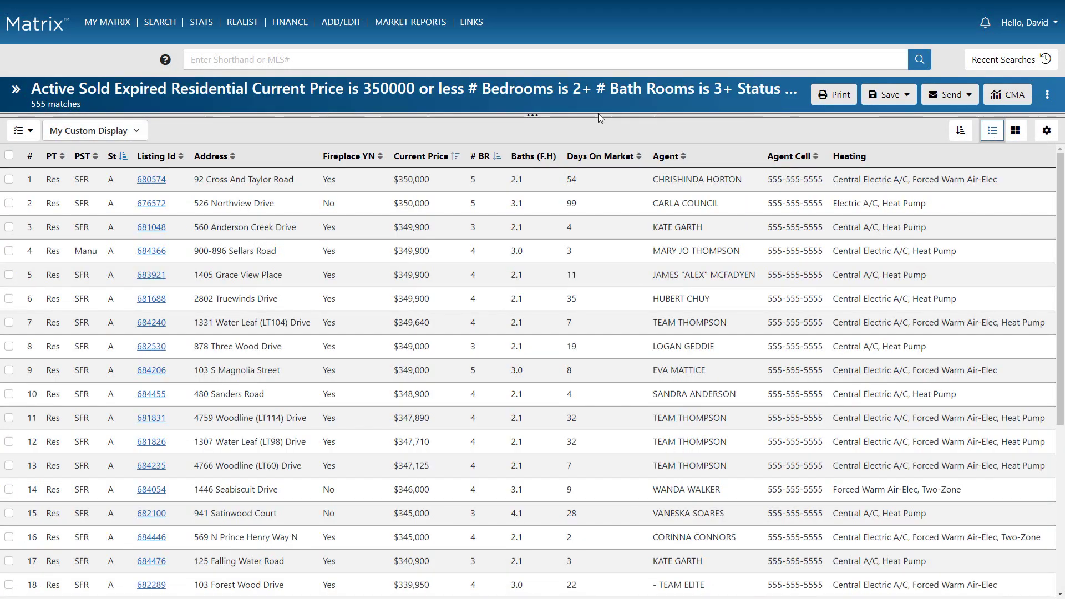